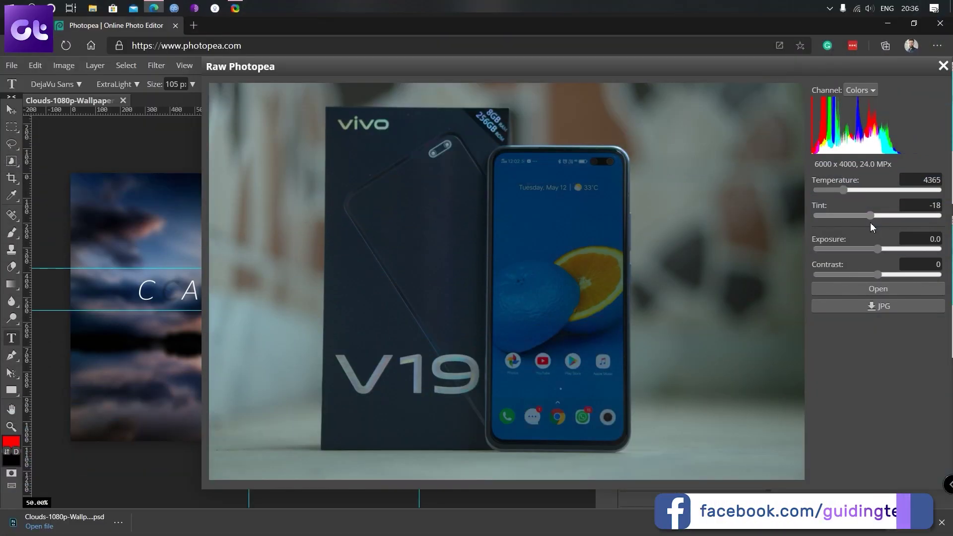
- Raise the raw phone-and-box photo's exposure to about 0.9 in Photopea's Raw dialog
drag(878, 249, 898, 251)
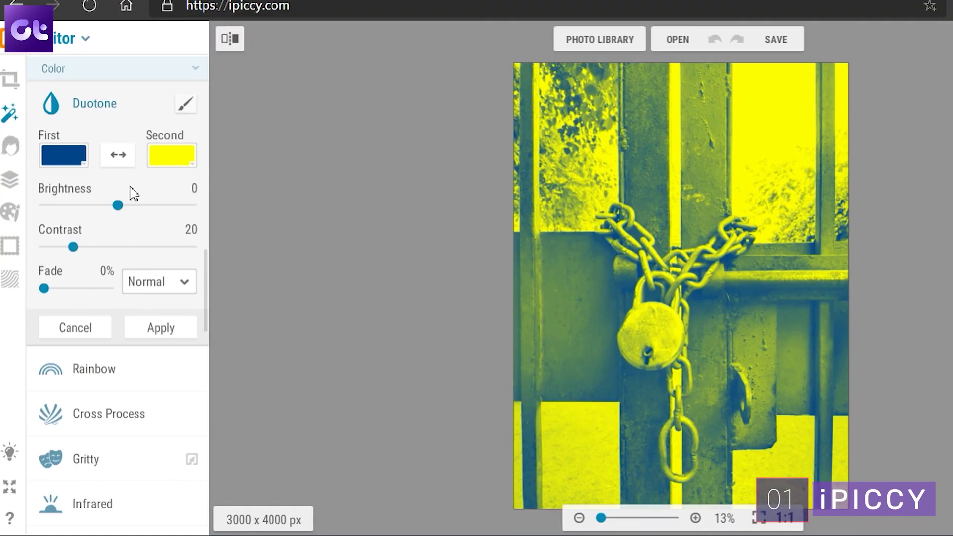
- Try cyan, then white, as the second duotone colour on the padlock photo
click(169, 154)
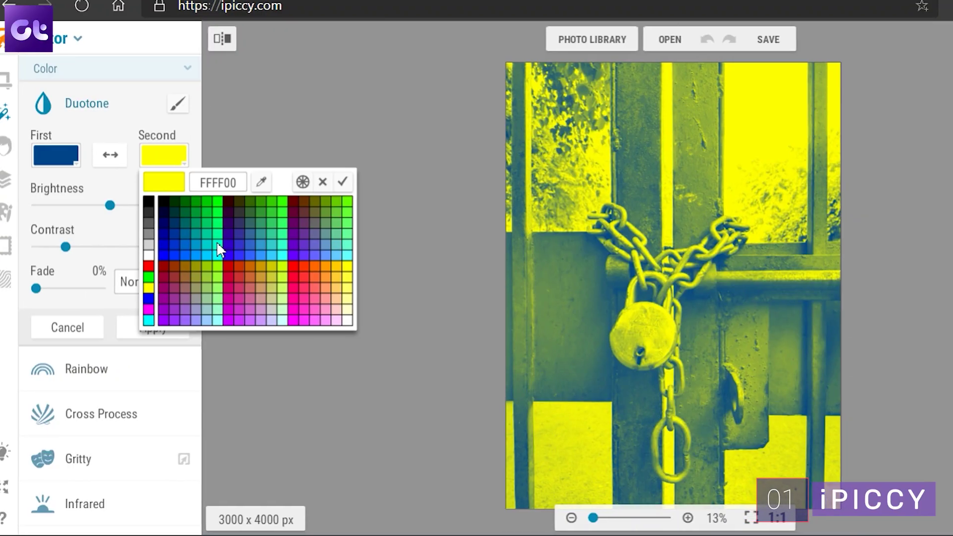
click(222, 244)
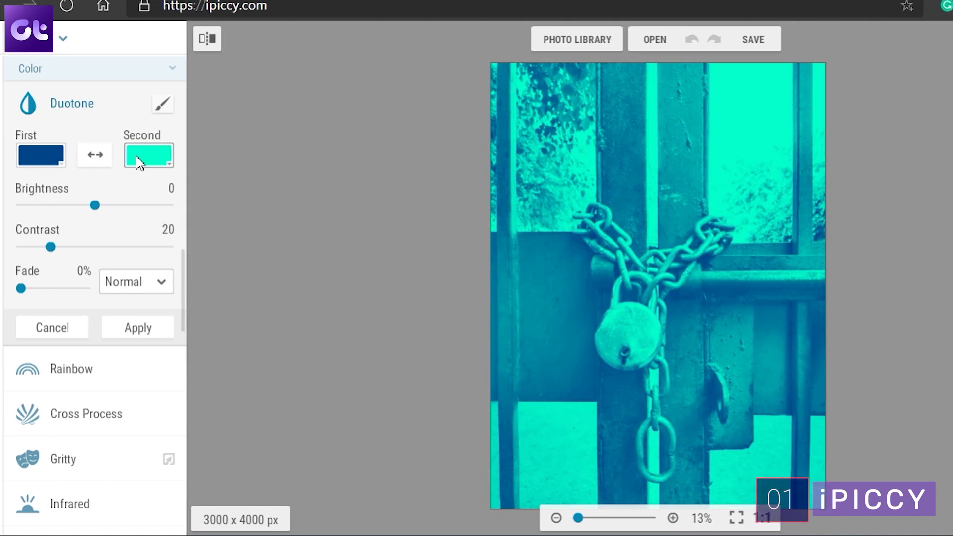
click(138, 161)
click(123, 260)
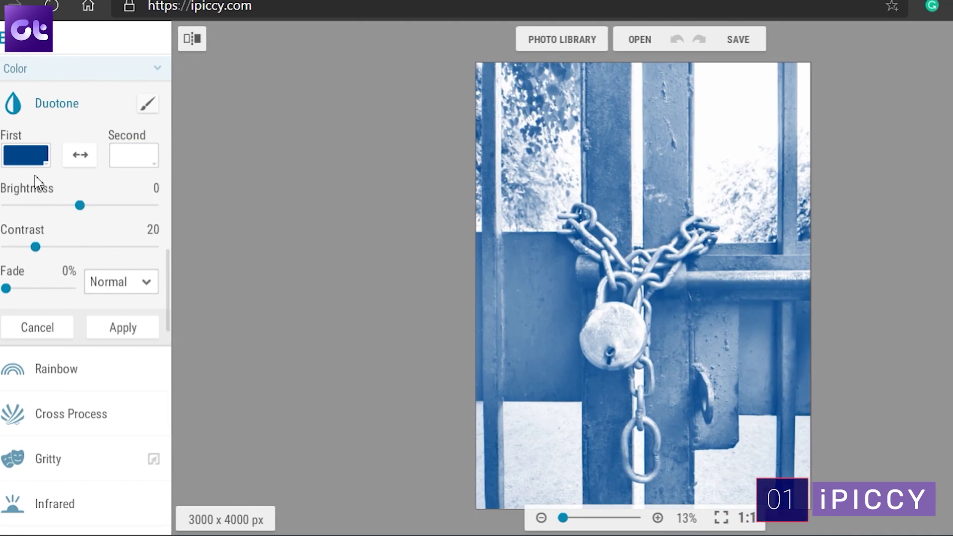
- Make the first duotone colour cyan, zoom out the collage, and auto-fix the photo
click(31, 156)
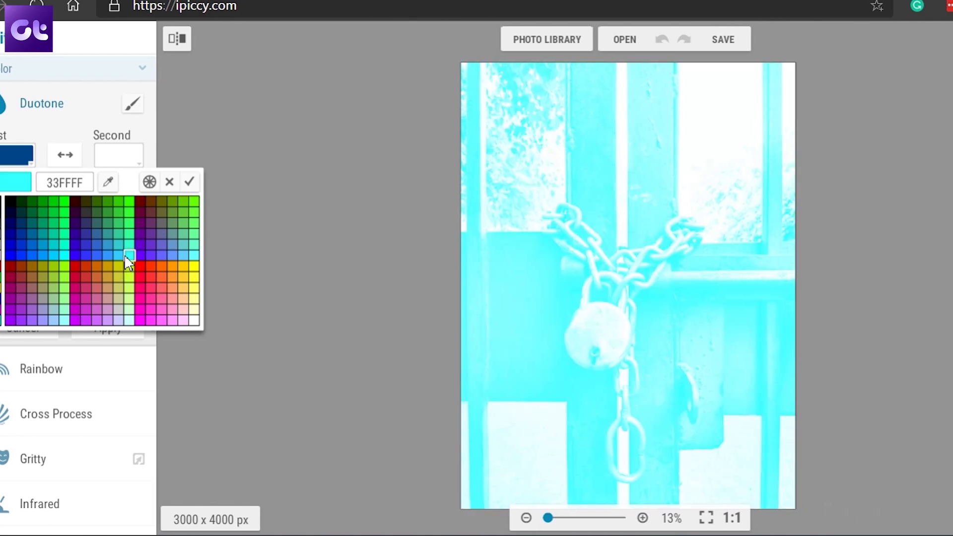
click(130, 254)
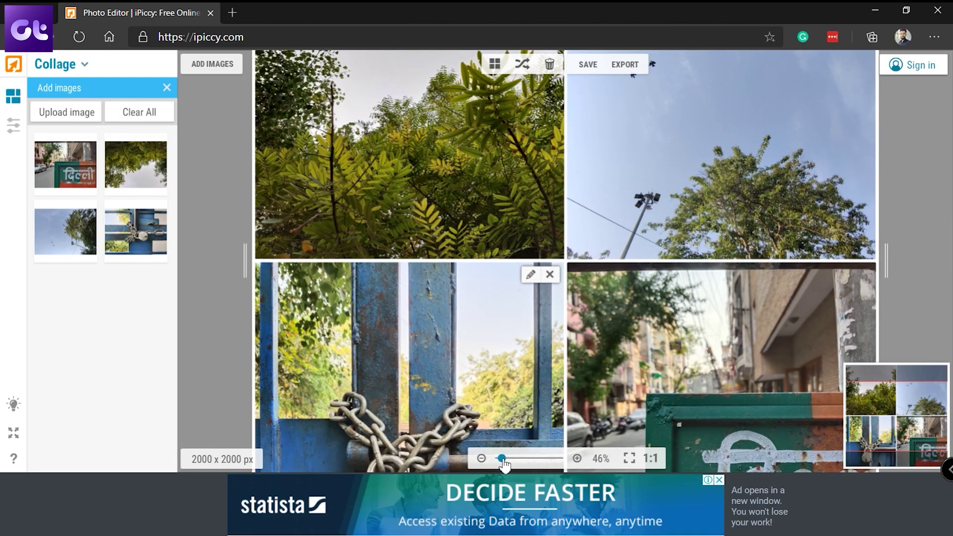
drag(502, 459, 498, 459)
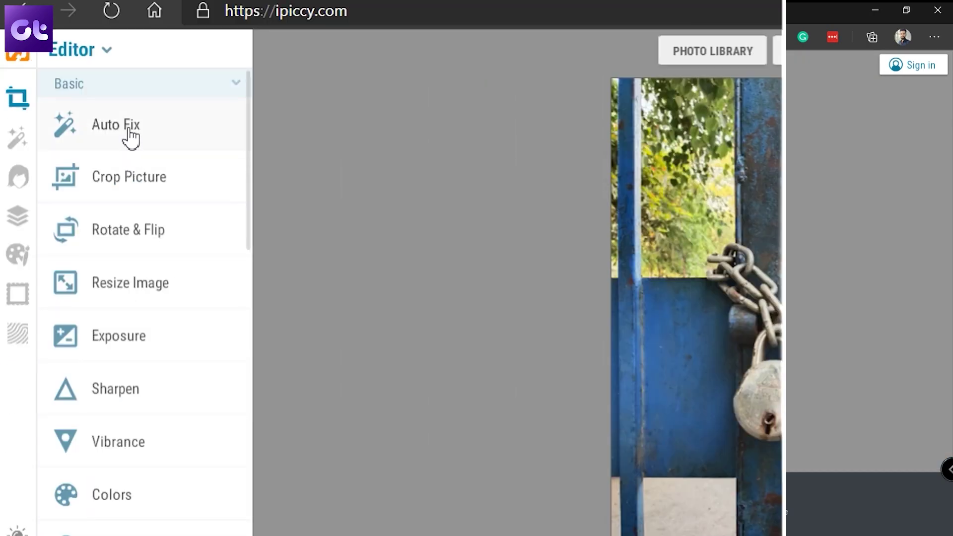
click(129, 131)
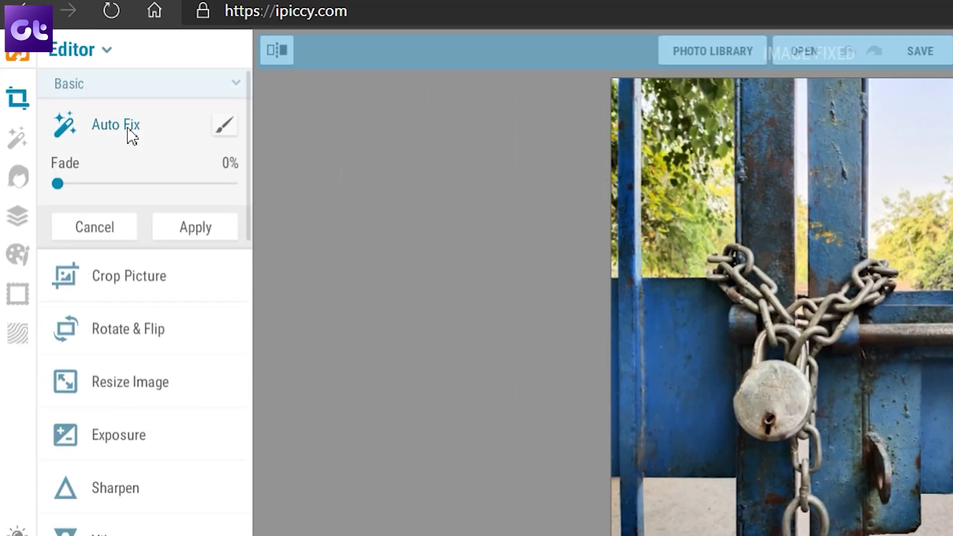
- Fade the auto fix to 43% and preview Vintage filters Anthony, Jennifer, Susan and Henry
drag(56, 193, 80, 192)
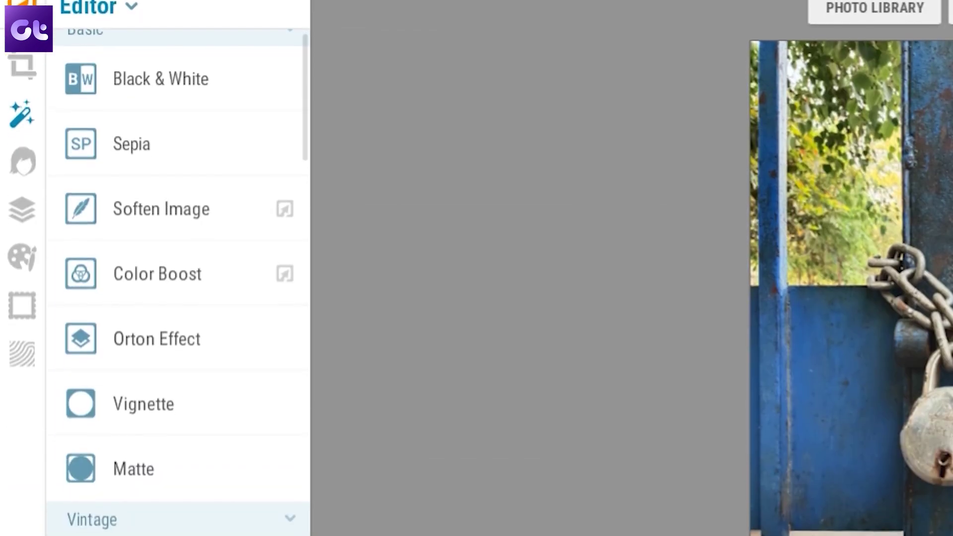
scroll(160, 372, down, 3)
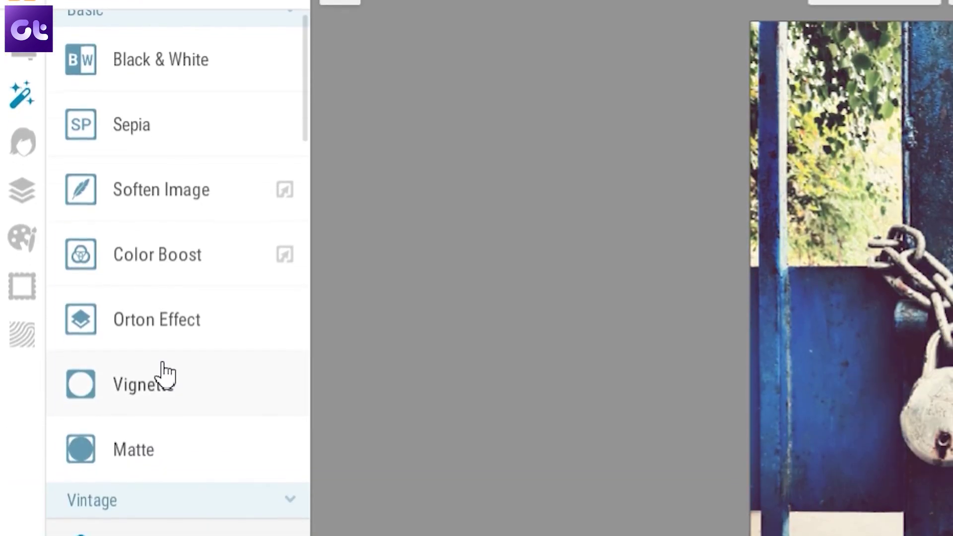
click(128, 449)
click(125, 449)
click(132, 489)
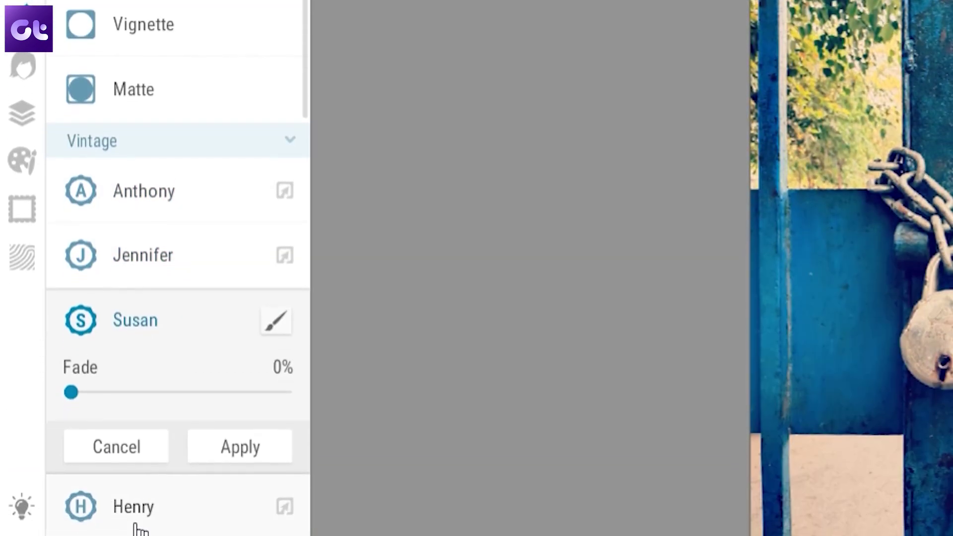
click(134, 511)
- Open the Background layer's settings and add a vector mask to it
scroll(97, 323, down, 3)
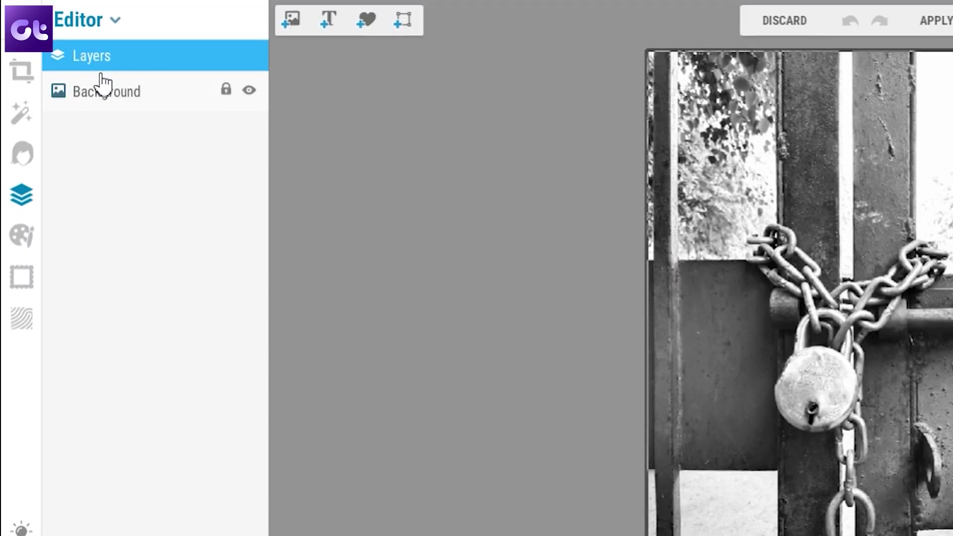
click(104, 89)
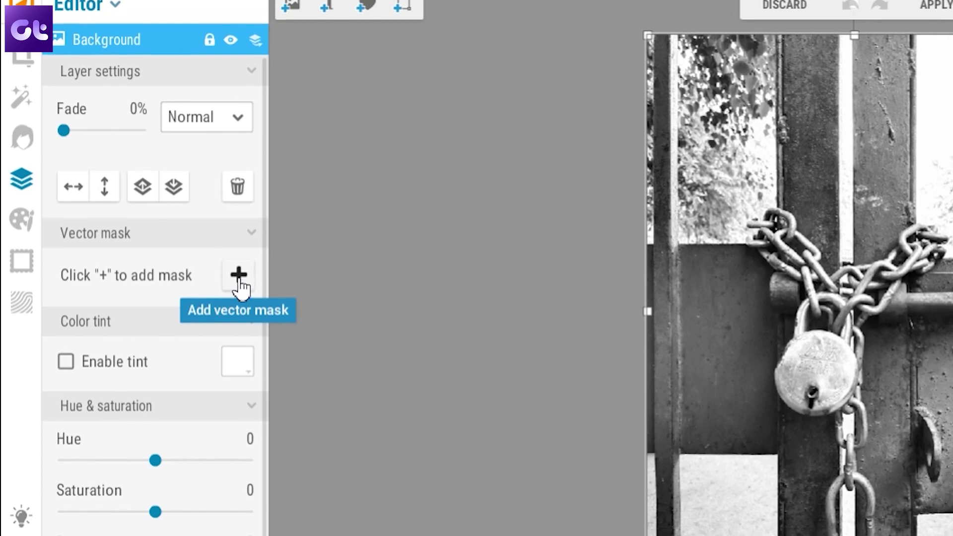
click(238, 276)
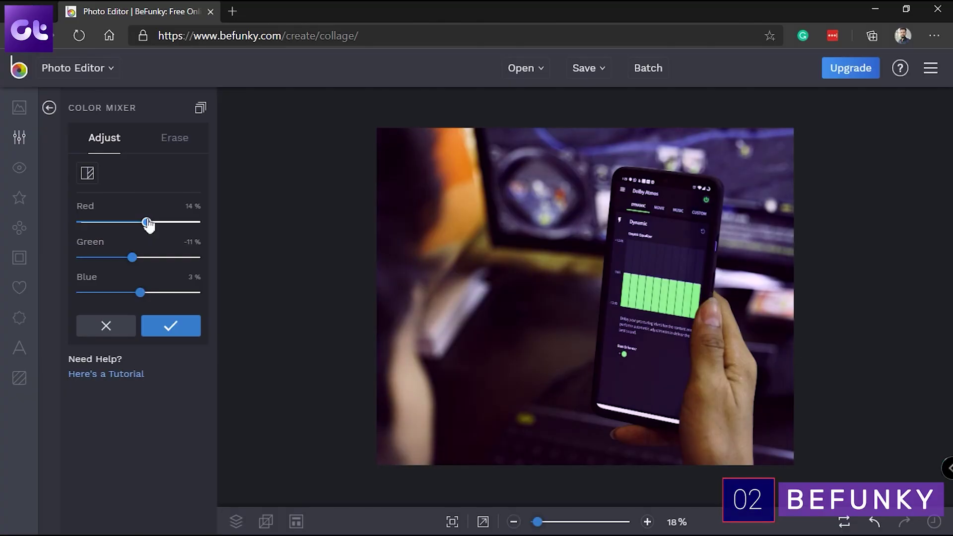
- Rebalance the Color Mixer red, green and blue channels, with red mix at 12%, and apply
mouse_move(149, 222)
mouse_down()
mouse_move(125, 222)
mouse_move(145, 222)
mouse_up()
mouse_move(140, 292)
mouse_down()
mouse_move(151, 293)
mouse_move(138, 294)
mouse_up()
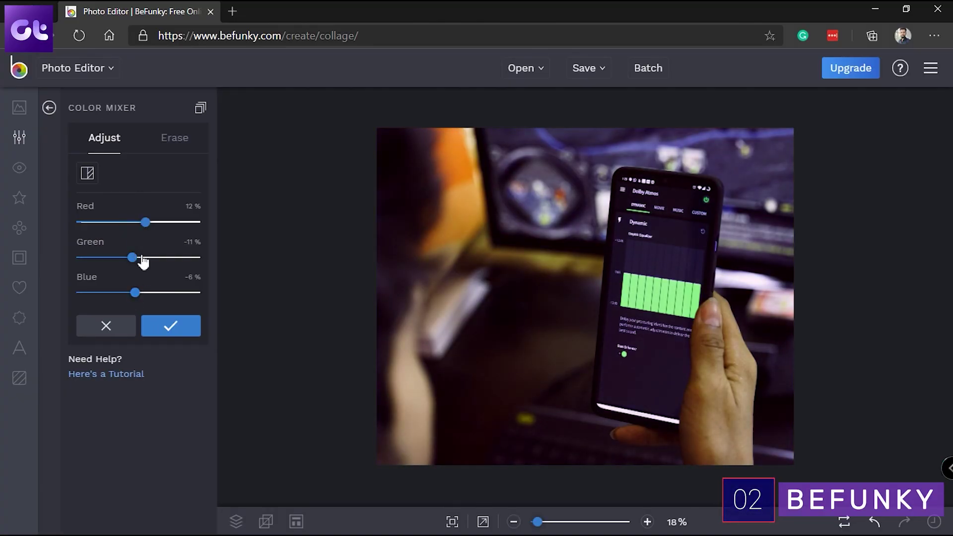
drag(132, 257, 147, 265)
click(157, 327)
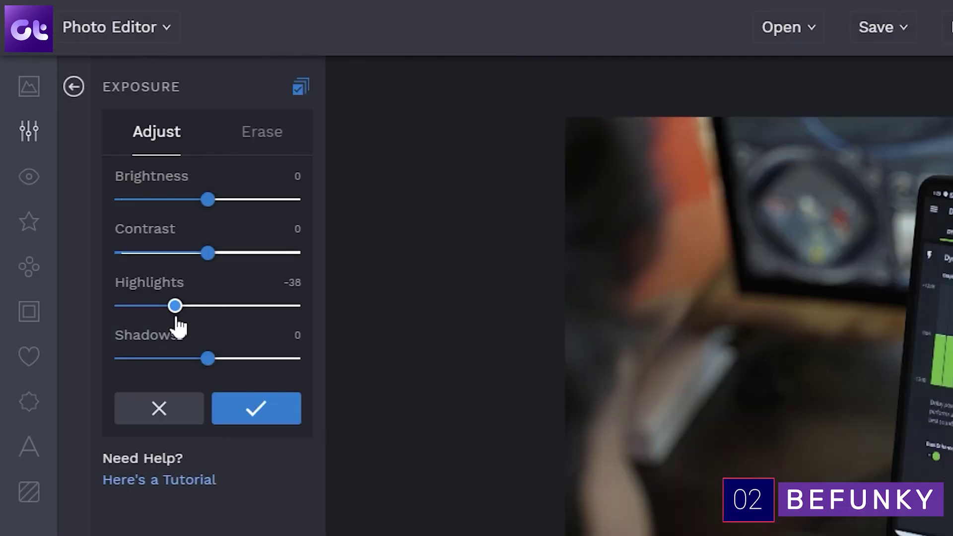
- Raise the highlights to 50 and crop the photo in from the top-left corner
drag(119, 267, 234, 254)
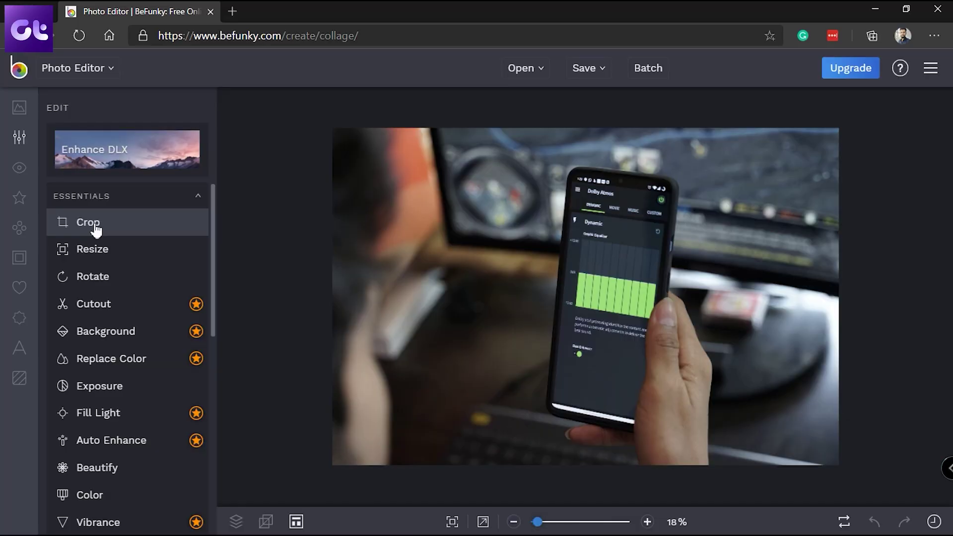
click(89, 222)
drag(382, 153, 334, 144)
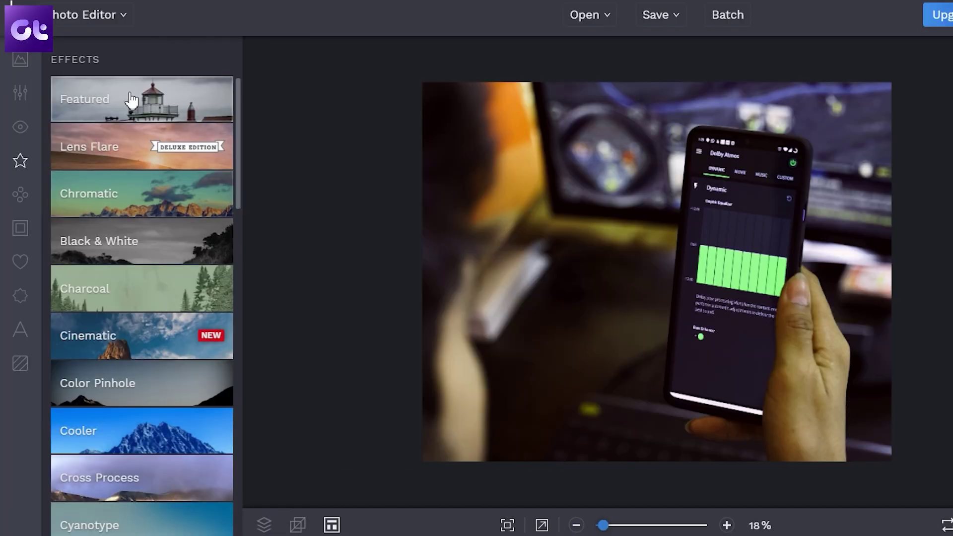
click(131, 99)
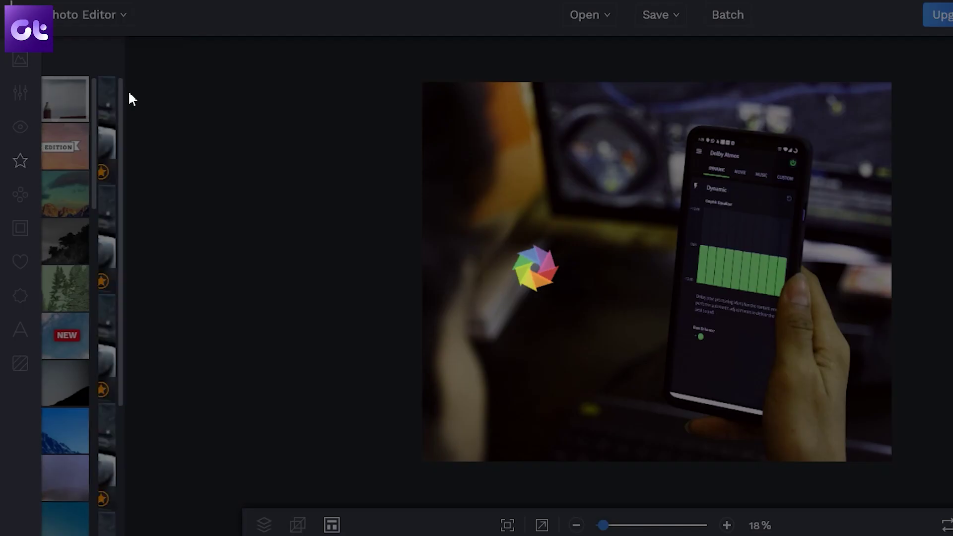
- Apply Orton Style 1, fill the empty bottom-right collage cell, and swap the main photo
click(127, 213)
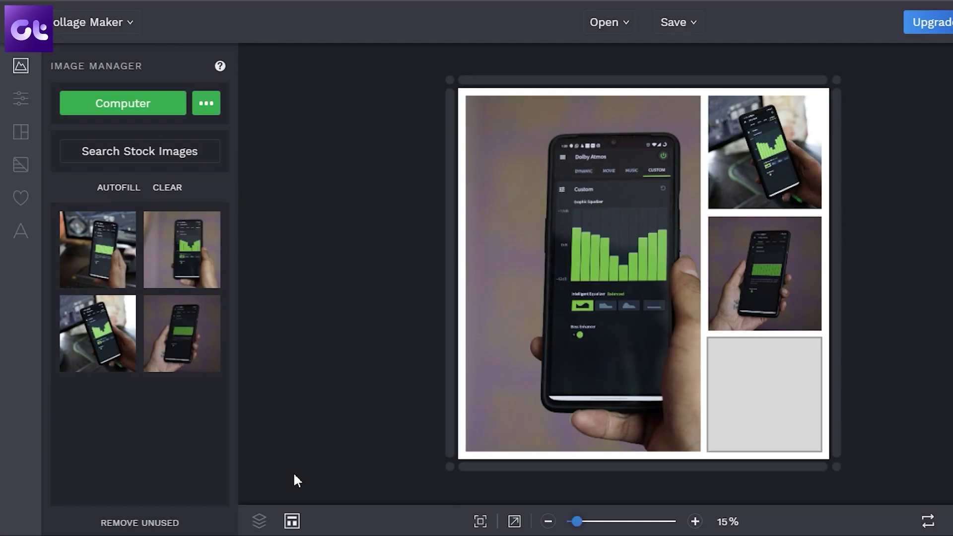
drag(163, 263, 773, 406)
drag(548, 191, 565, 314)
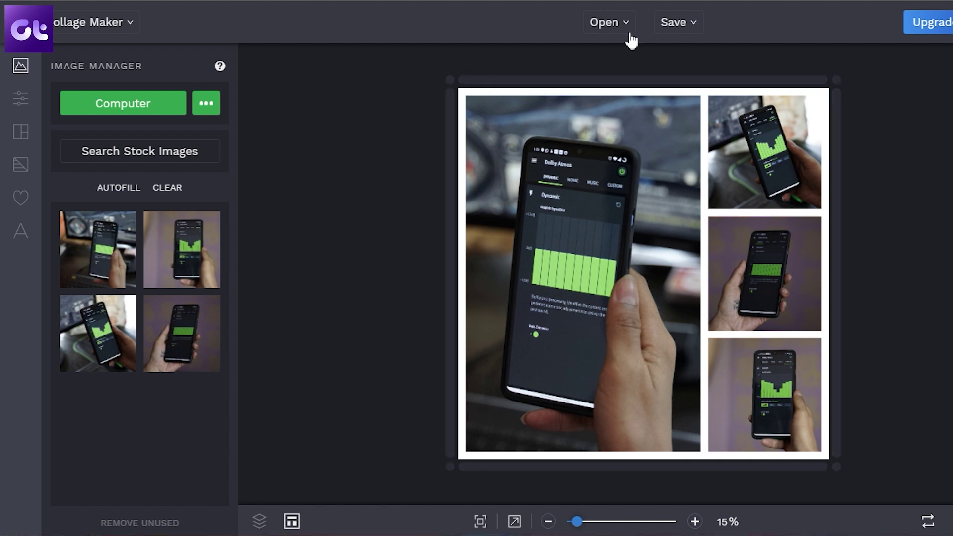
- View the collage's save destinations, then open its colour and spacing settings
click(667, 24)
click(721, 59)
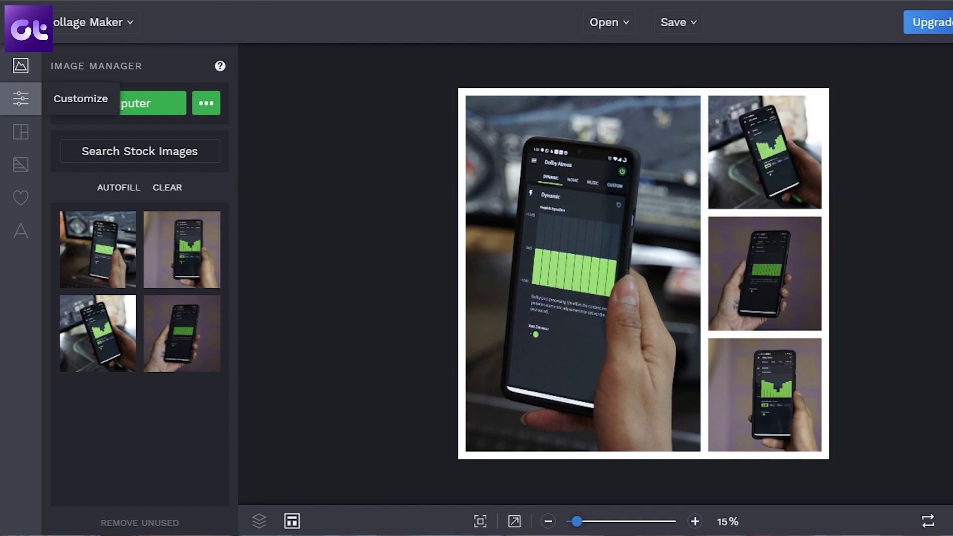
click(20, 98)
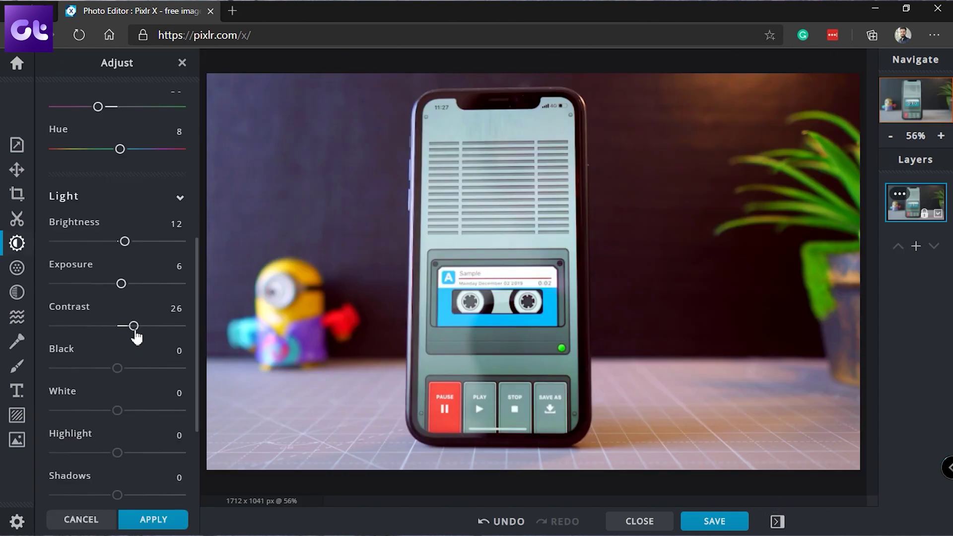
- Set black to 4, lower the highlights, pull whites to -14, and lift shadows to 36
mouse_move(117, 368)
mouse_down()
mouse_move(94, 371)
mouse_move(130, 369)
mouse_move(122, 371)
mouse_up()
scroll(128, 388, down, 3)
drag(117, 307, 98, 310)
drag(117, 264, 107, 265)
drag(117, 349, 141, 354)
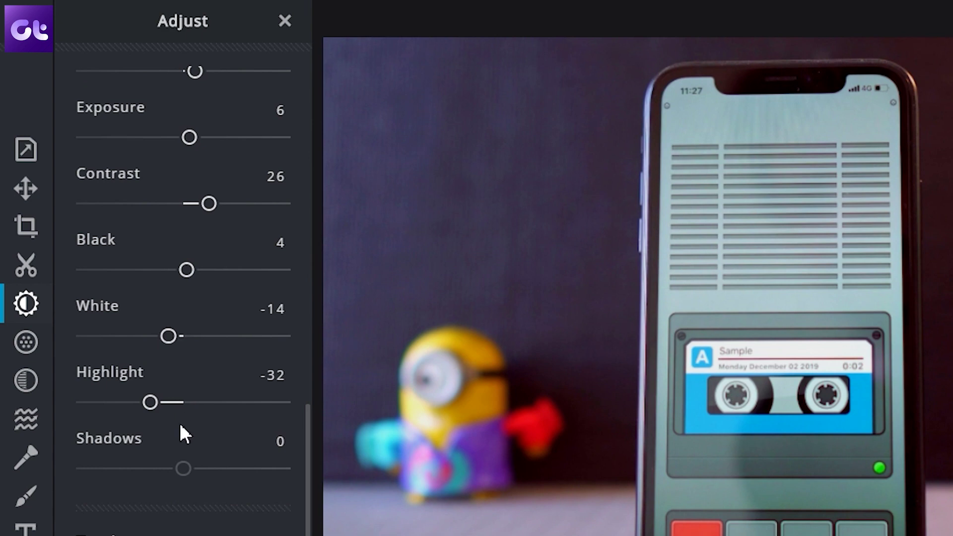
- Set Glamour to 17, try Pixelate and Mosaic, and posterize the photo to level 8
click(28, 344)
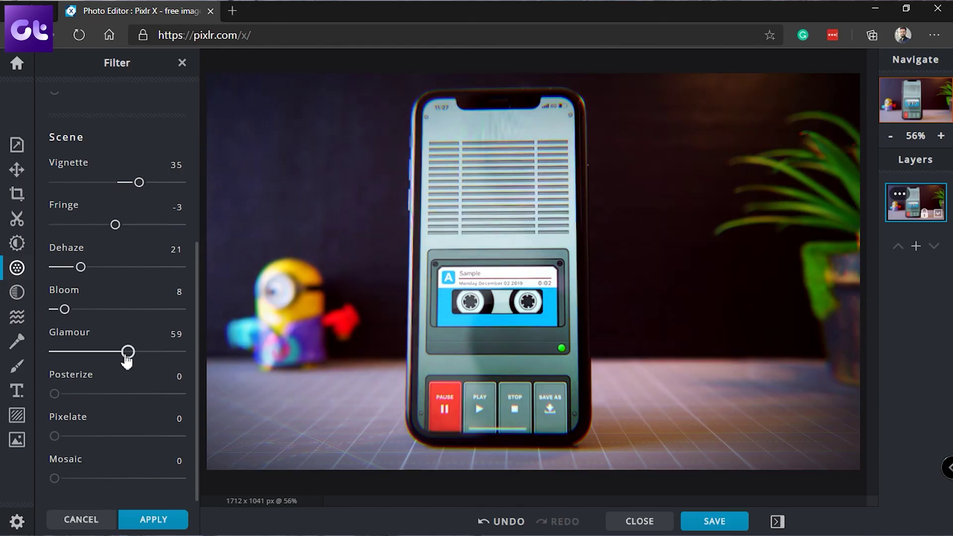
drag(125, 358, 78, 365)
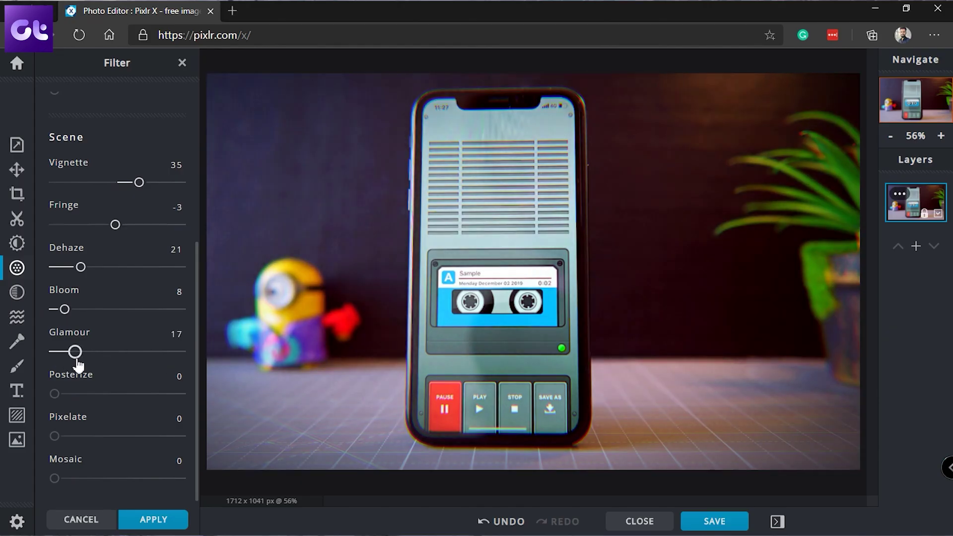
mouse_move(54, 437)
mouse_down()
mouse_move(162, 441)
mouse_move(100, 436)
mouse_move(88, 447)
mouse_move(54, 437)
mouse_up()
mouse_move(55, 478)
mouse_down()
mouse_move(115, 477)
mouse_move(55, 477)
mouse_up()
drag(55, 394, 87, 394)
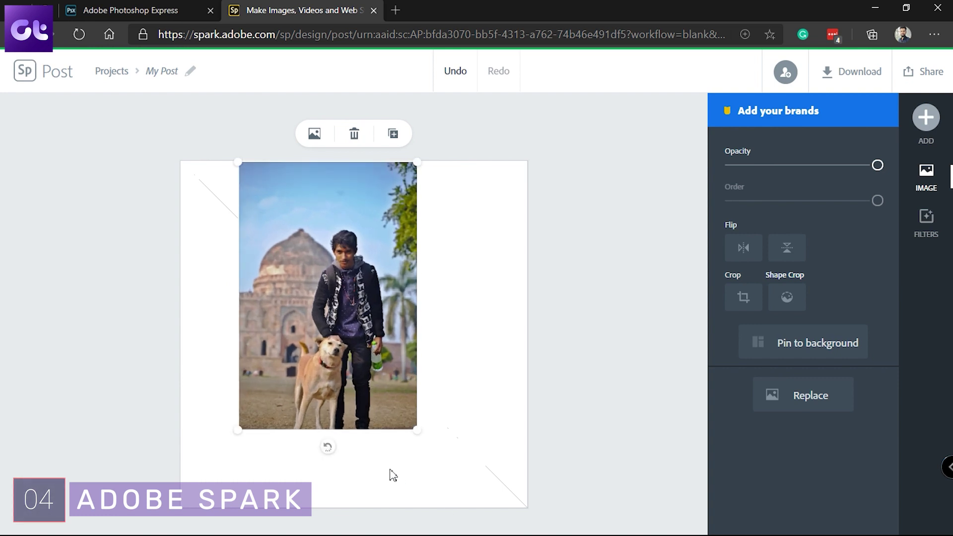
- Enlarge the photo to the post's bottom edge and apply the teal-and-purple palette
drag(416, 436, 505, 487)
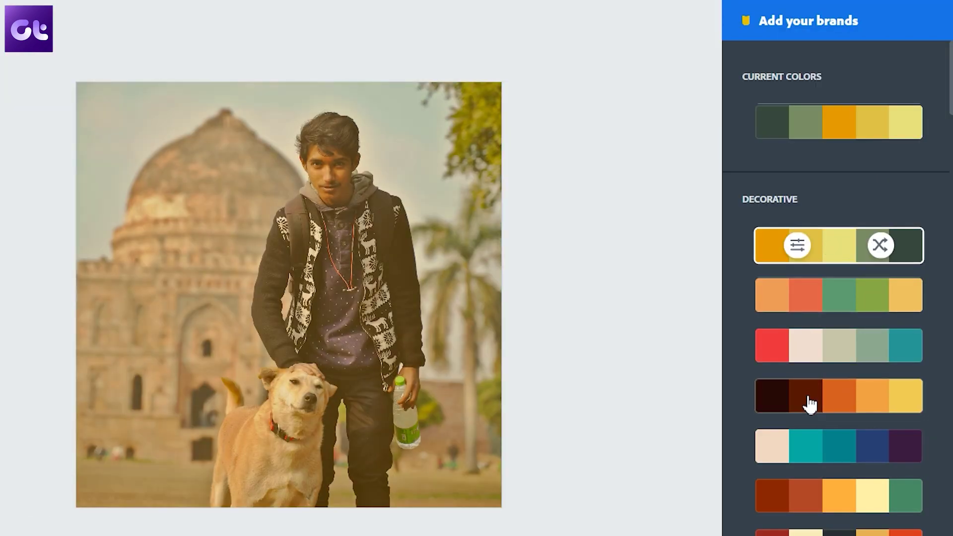
click(808, 399)
click(844, 459)
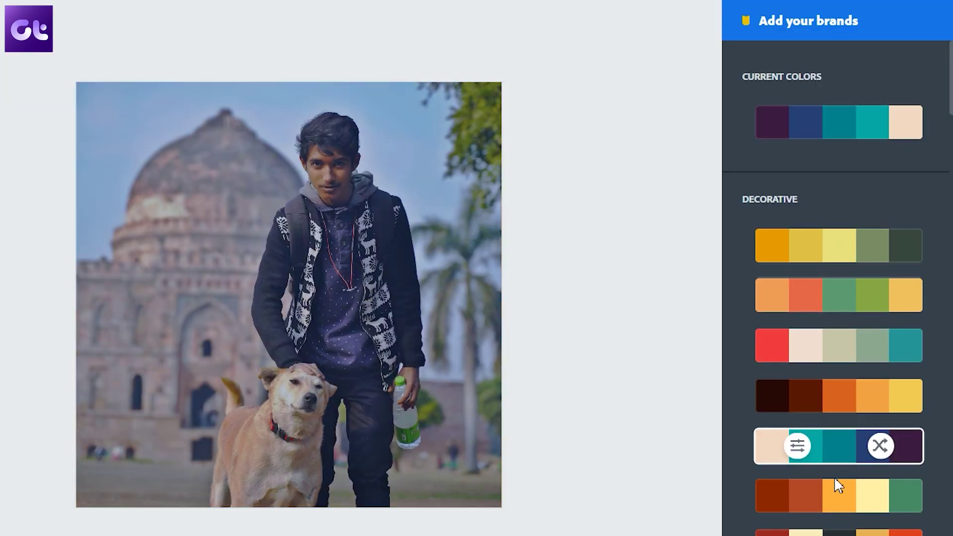
- Open the teal-and-purple palette's colours for editing
scroll(842, 392, down, 5)
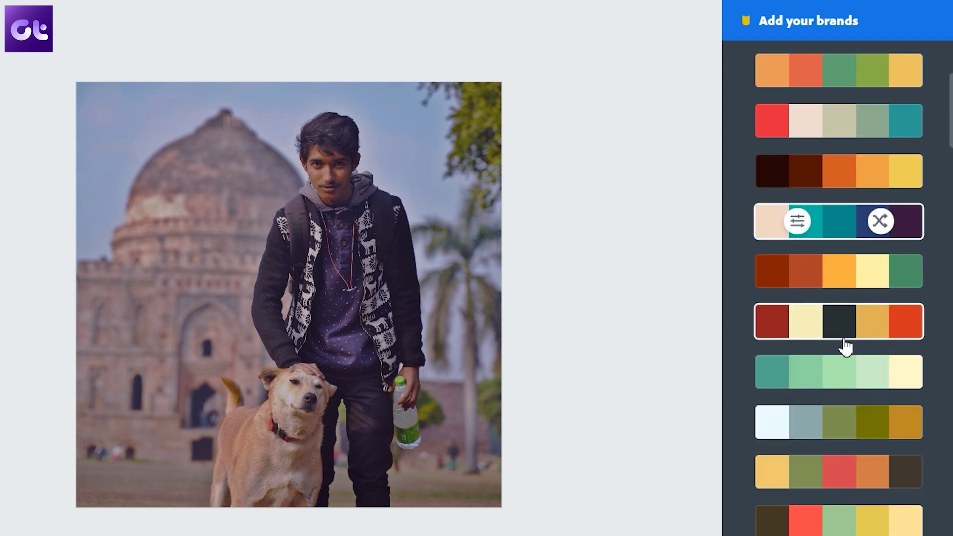
click(796, 222)
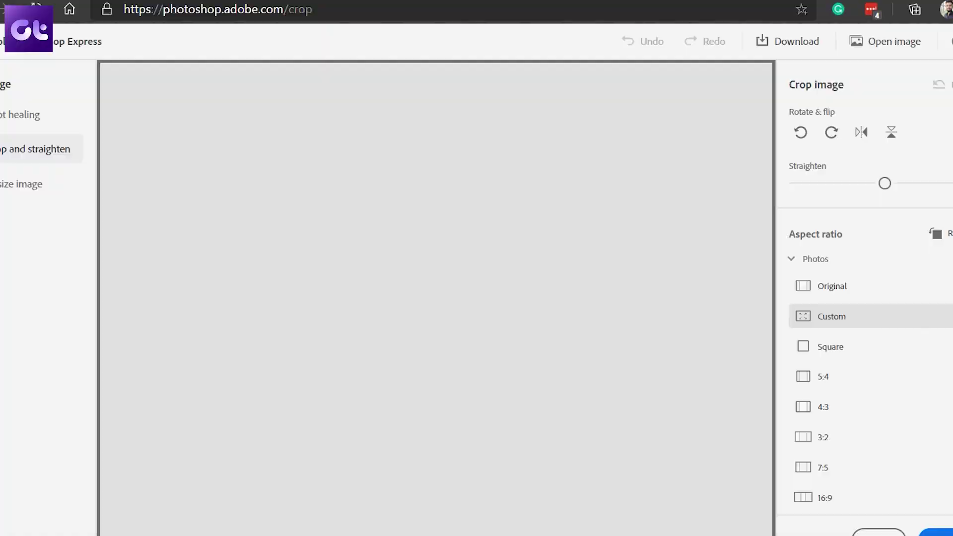
click(857, 320)
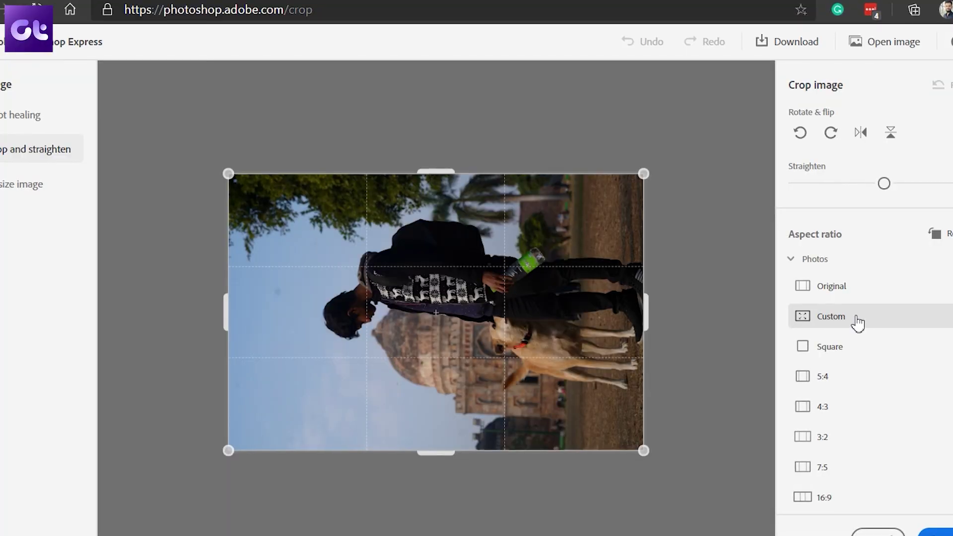
- Rotate the photo left twice to upright, crop its top, and set the spot-healing brush to about 53
click(799, 134)
click(798, 134)
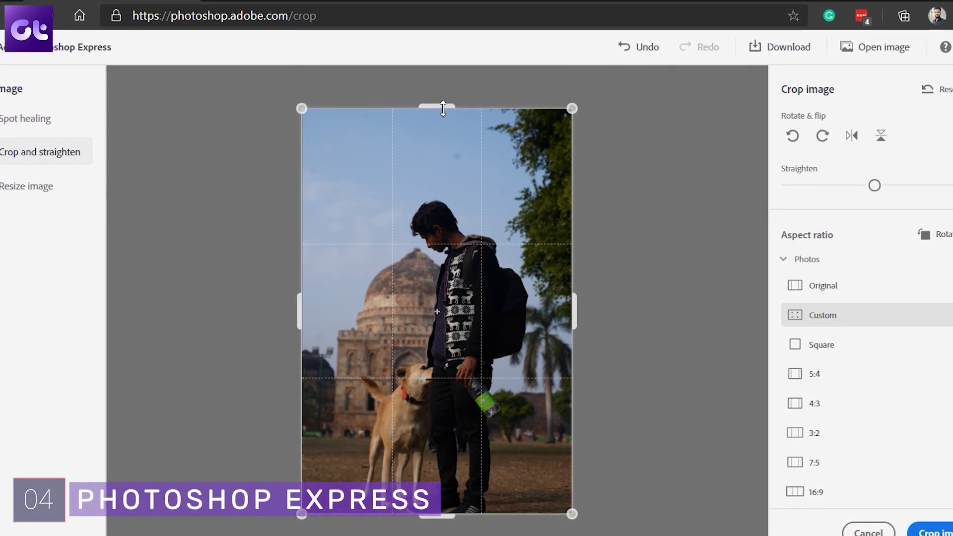
drag(443, 108, 437, 158)
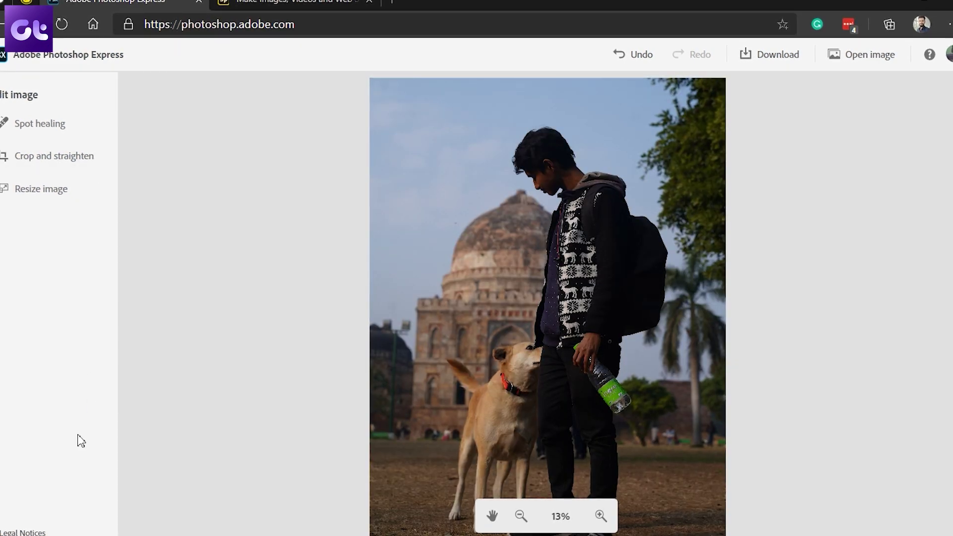
click(49, 130)
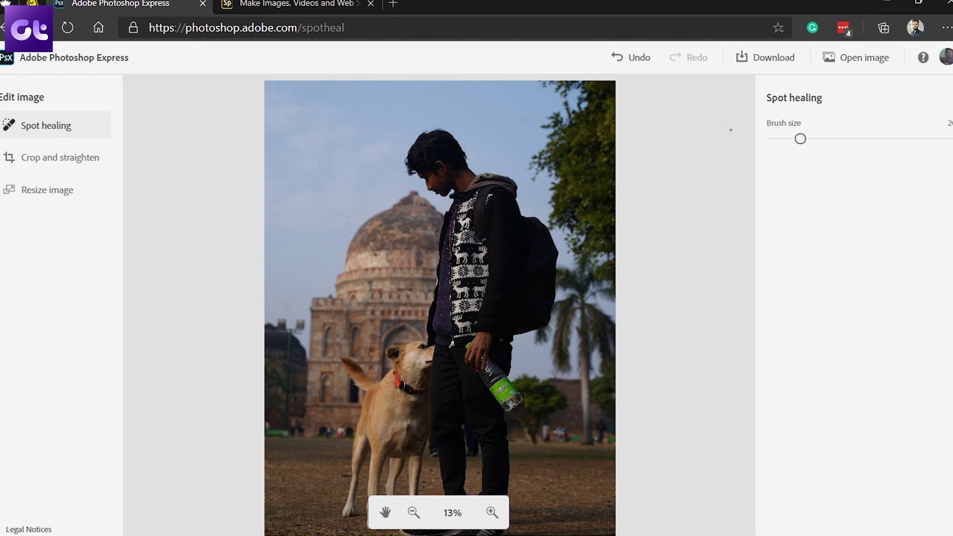
drag(800, 138, 859, 139)
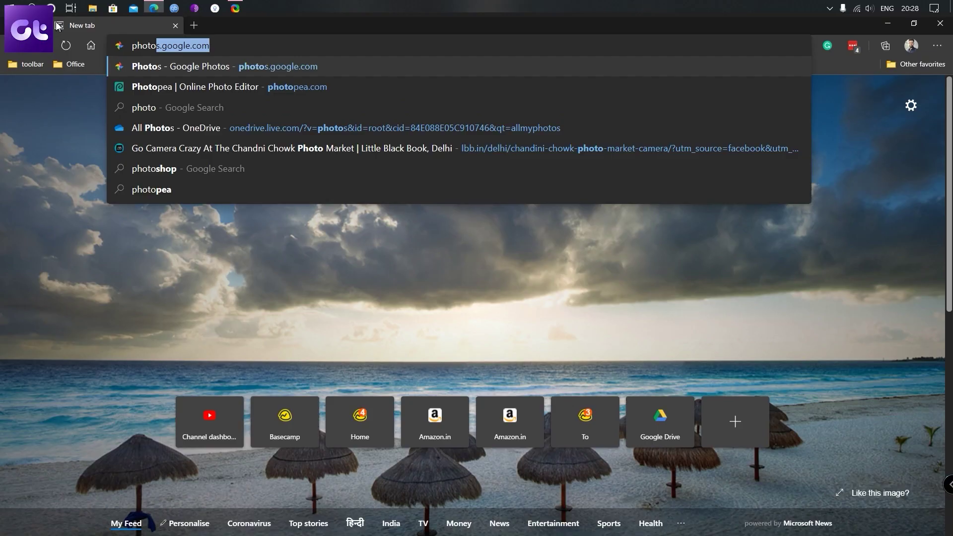
text(pea.com)
- Load photopea.com and close the three sidebar ads, including the shoe ad
key(Return)
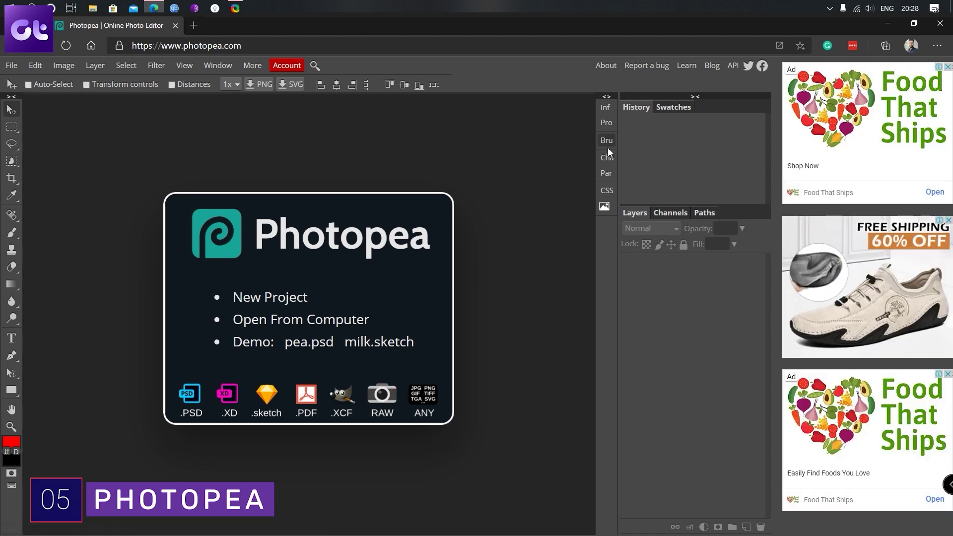
click(949, 68)
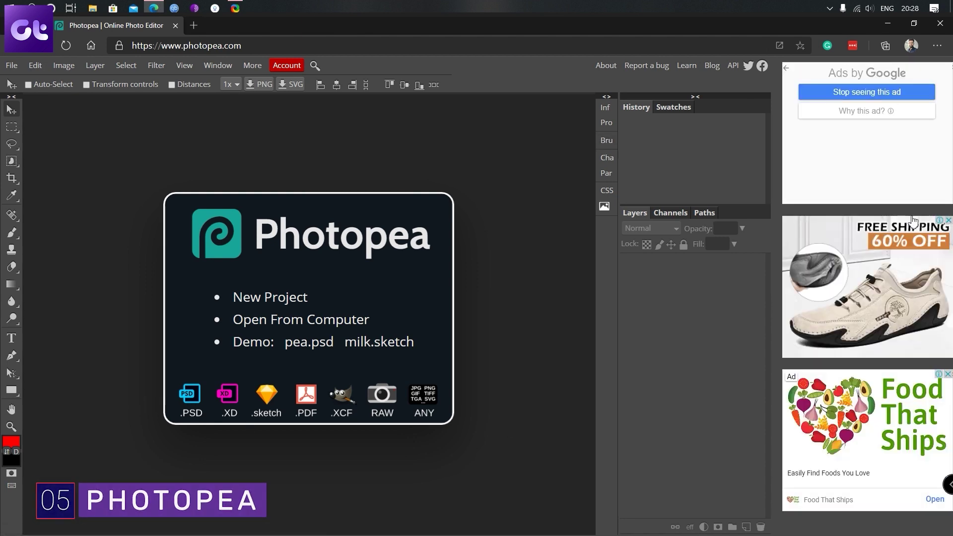
click(947, 220)
click(948, 374)
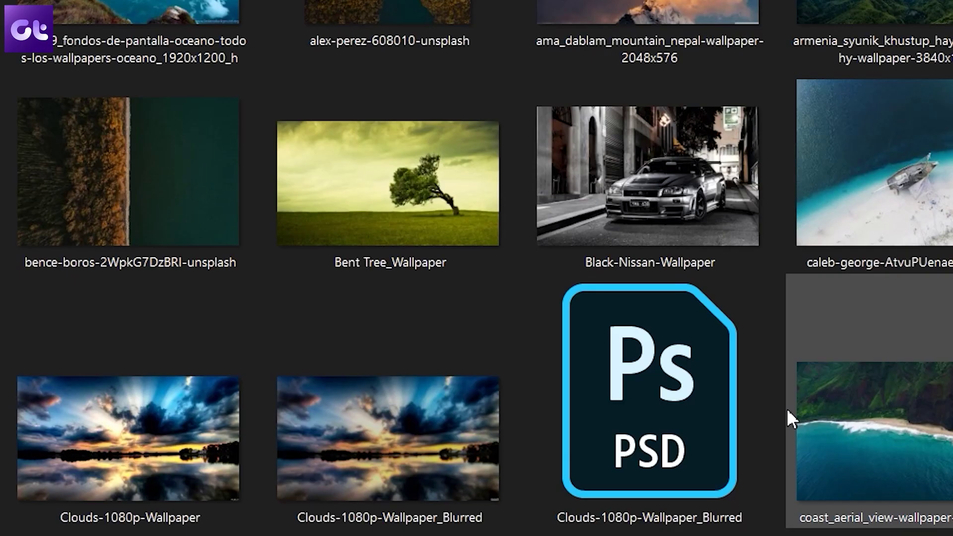
- Select the Clouds-1080p-Wallpaper_Blurred PSD in the file dialog and scroll through the folder
click(604, 418)
scroll(604, 417, down, 3)
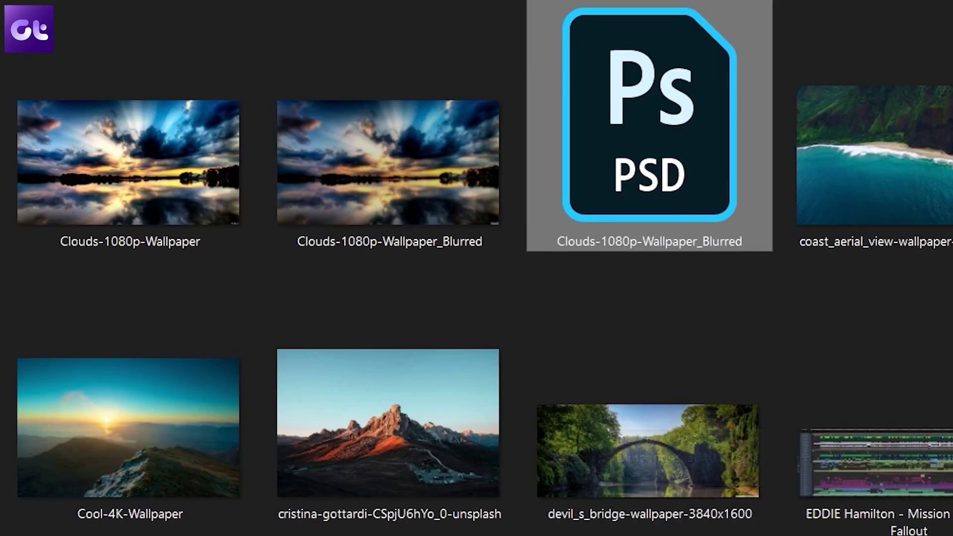